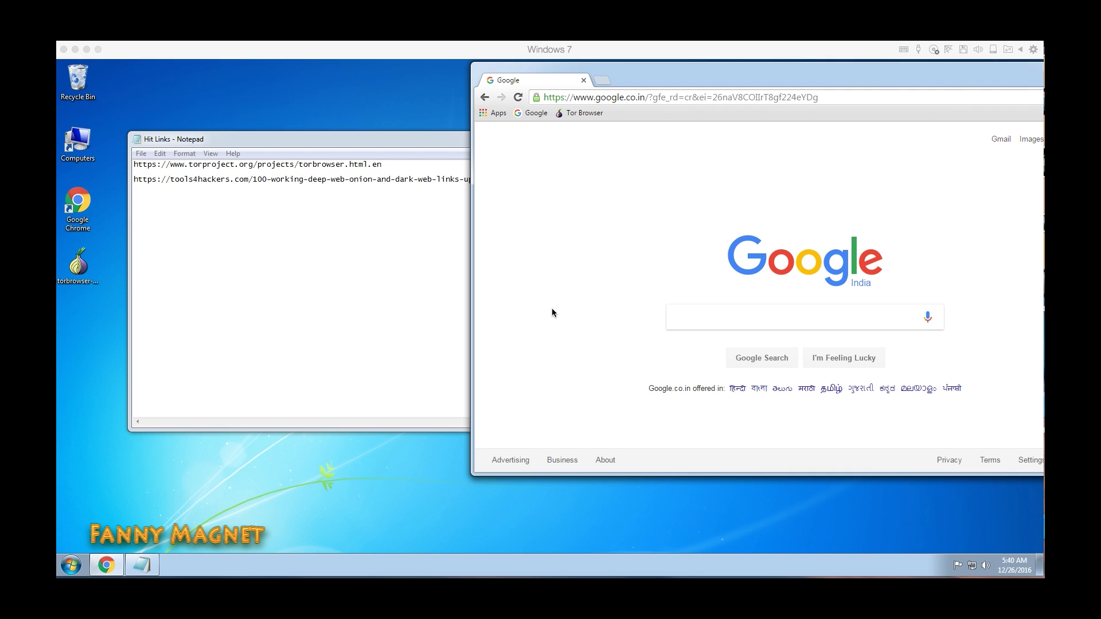
Step: Open the torproject.org Tor Browser page, minimize Notepad, and move the Tor installer to the desktop centre
click(587, 111)
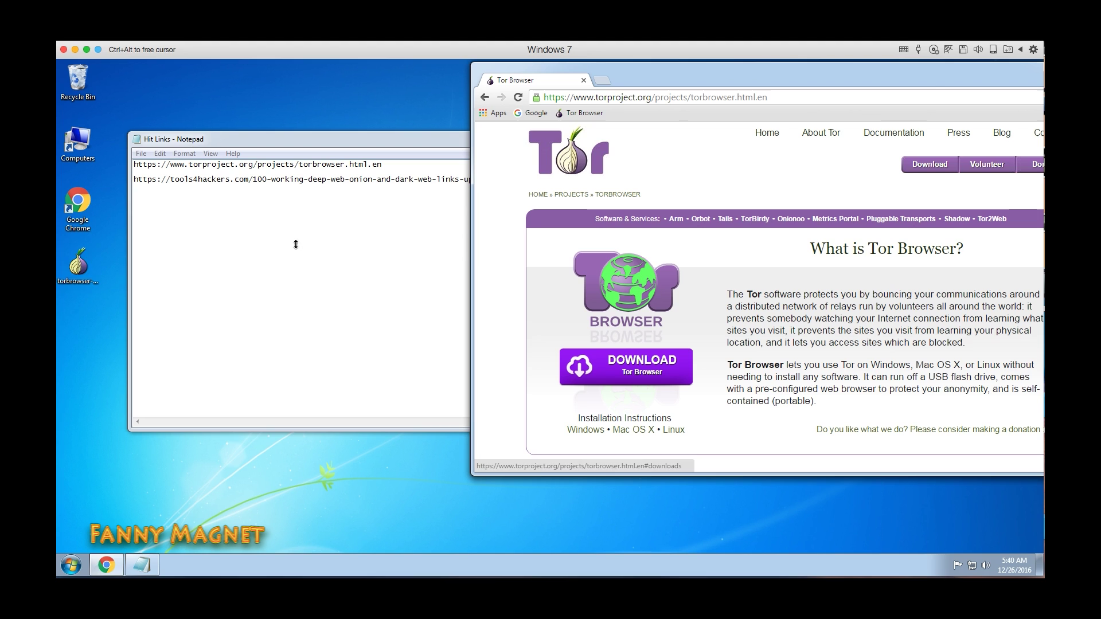
click(94, 285)
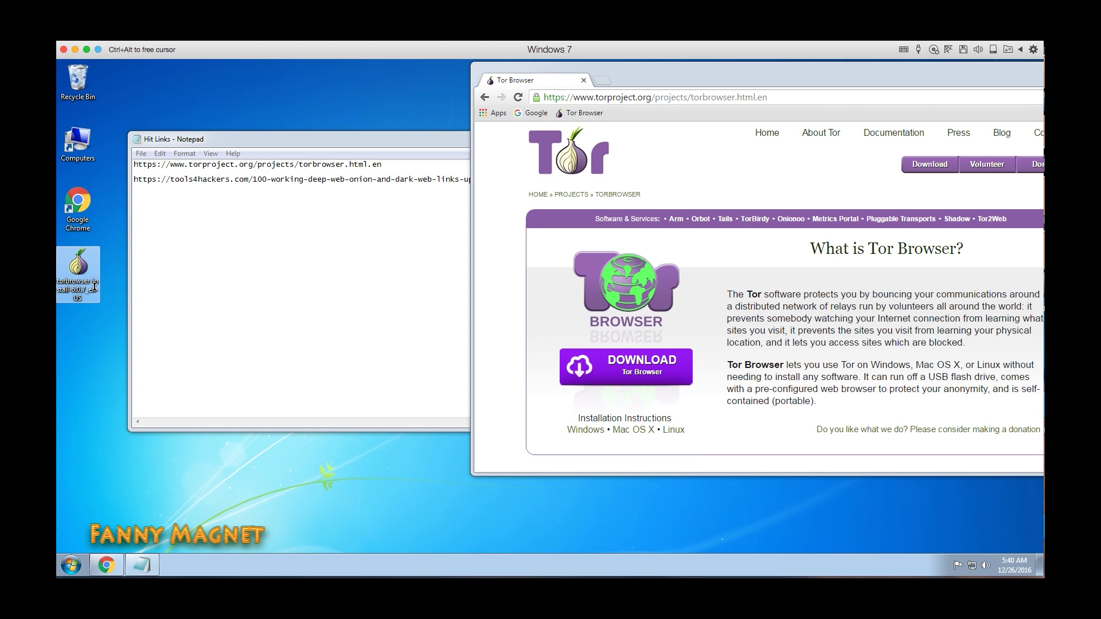
click(262, 145)
click(509, 138)
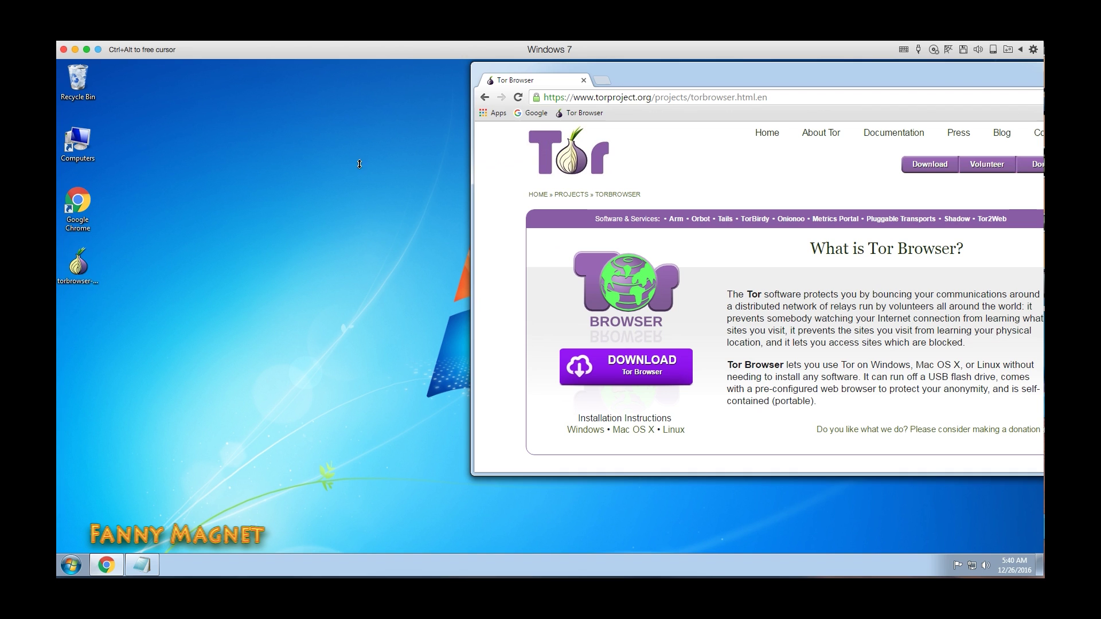
drag(80, 265, 351, 208)
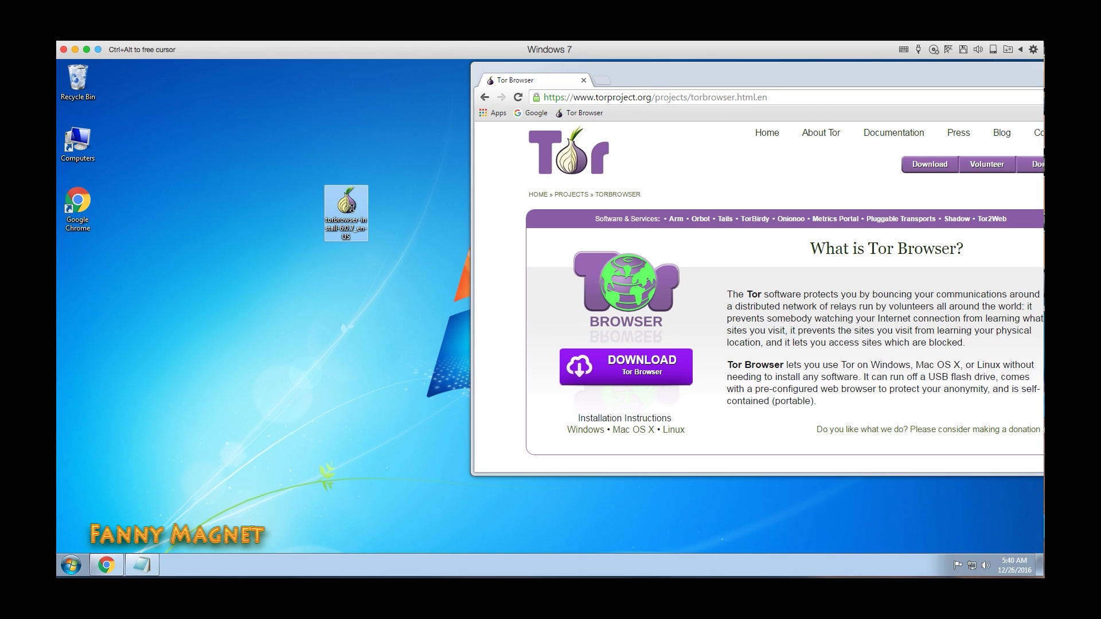
Step: Launch the Tor Browser installer and close Google Chrome from the taskbar
double_click(351, 208)
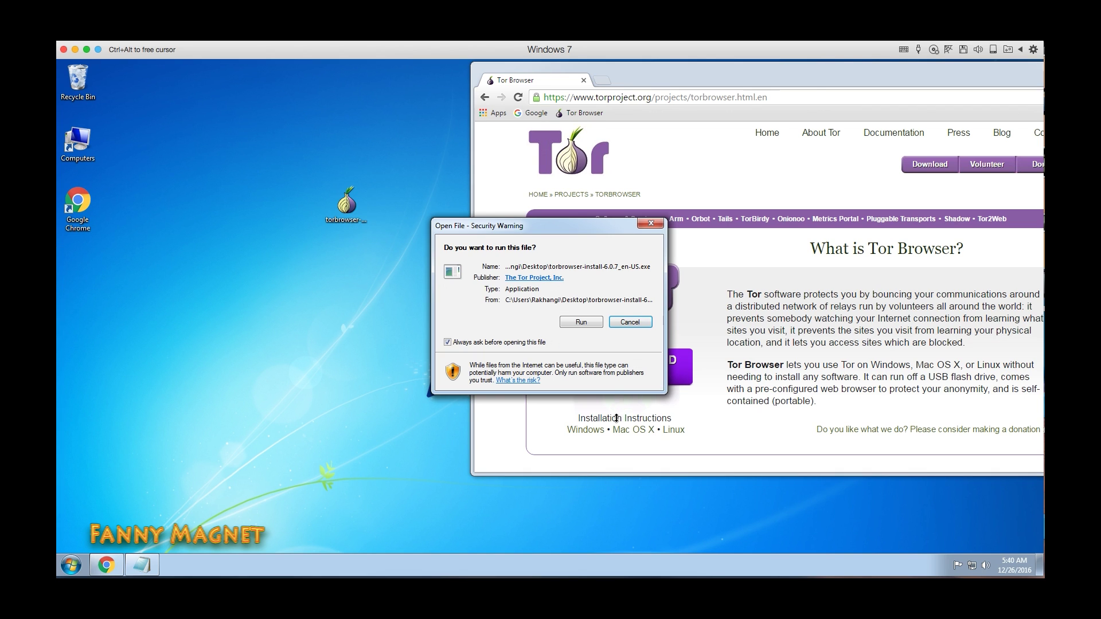
click(585, 323)
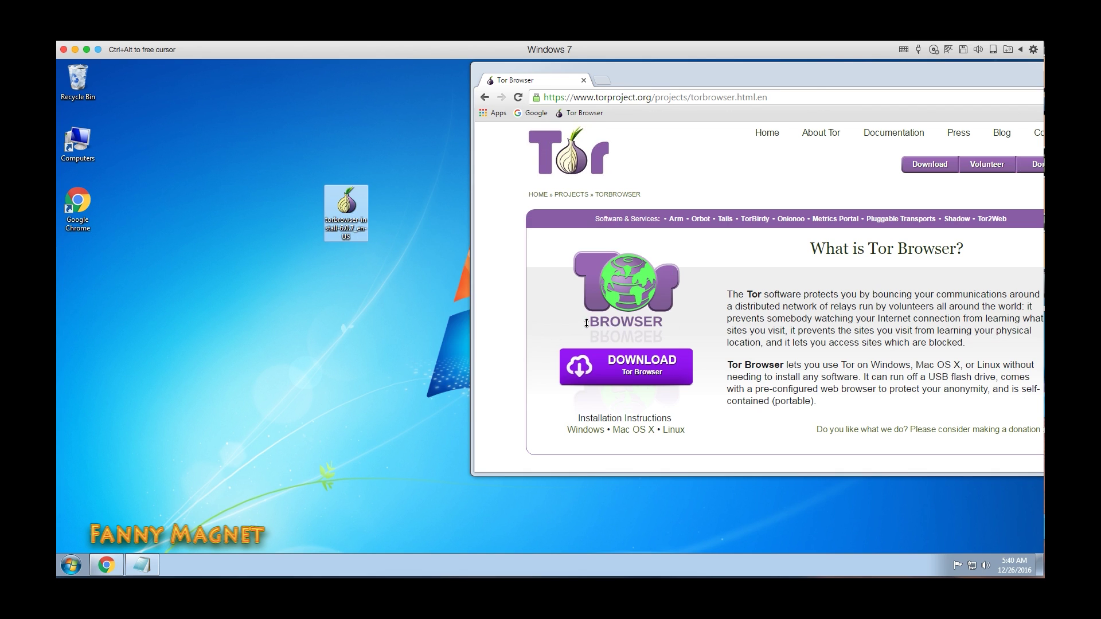
right_click(109, 565)
click(86, 533)
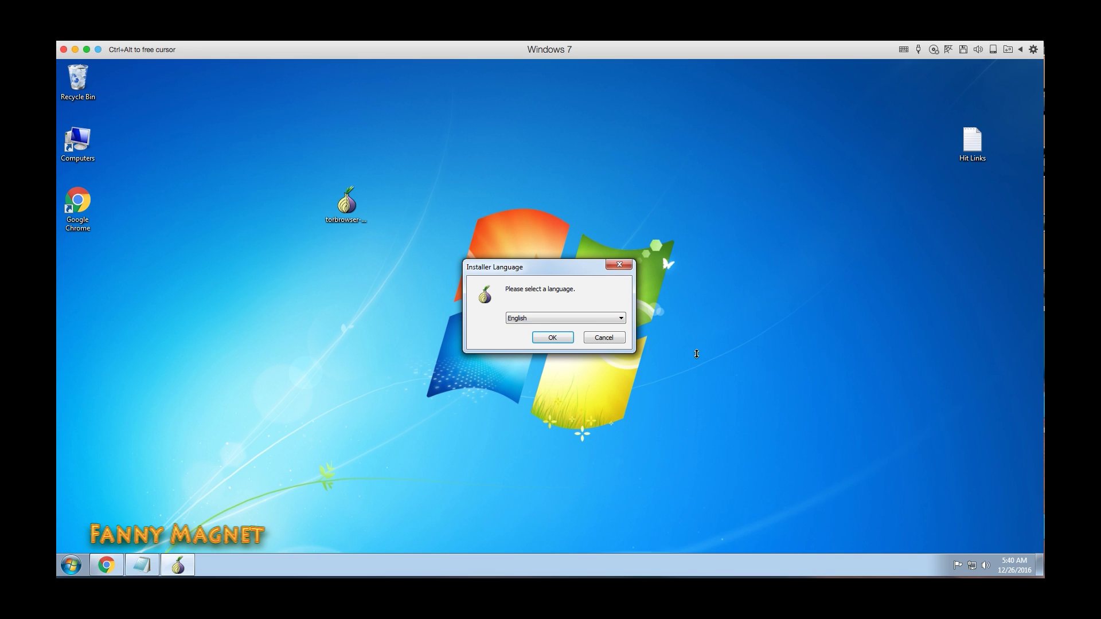
Step: Install Tor Browser in English into the desktop Tor Browser folder and finish setup
click(553, 338)
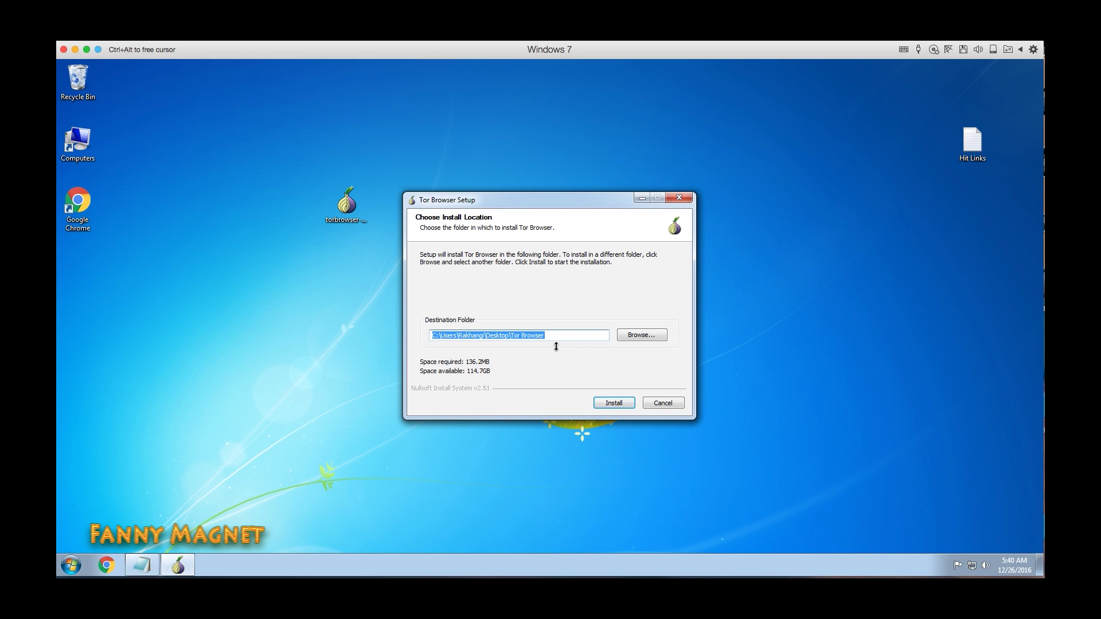
click(609, 404)
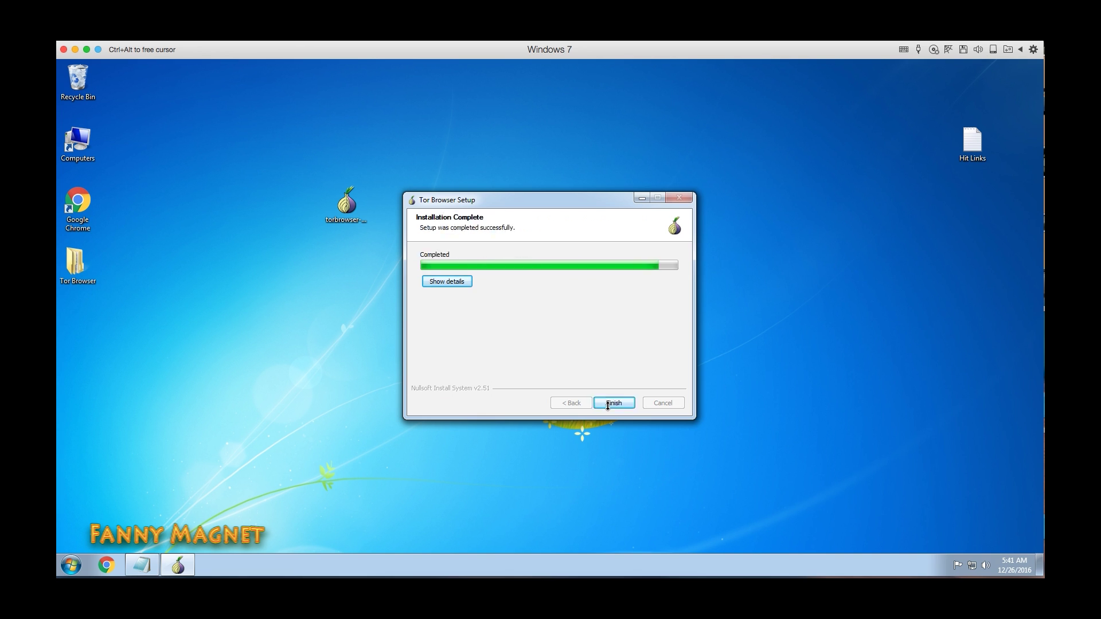
click(612, 403)
click(610, 402)
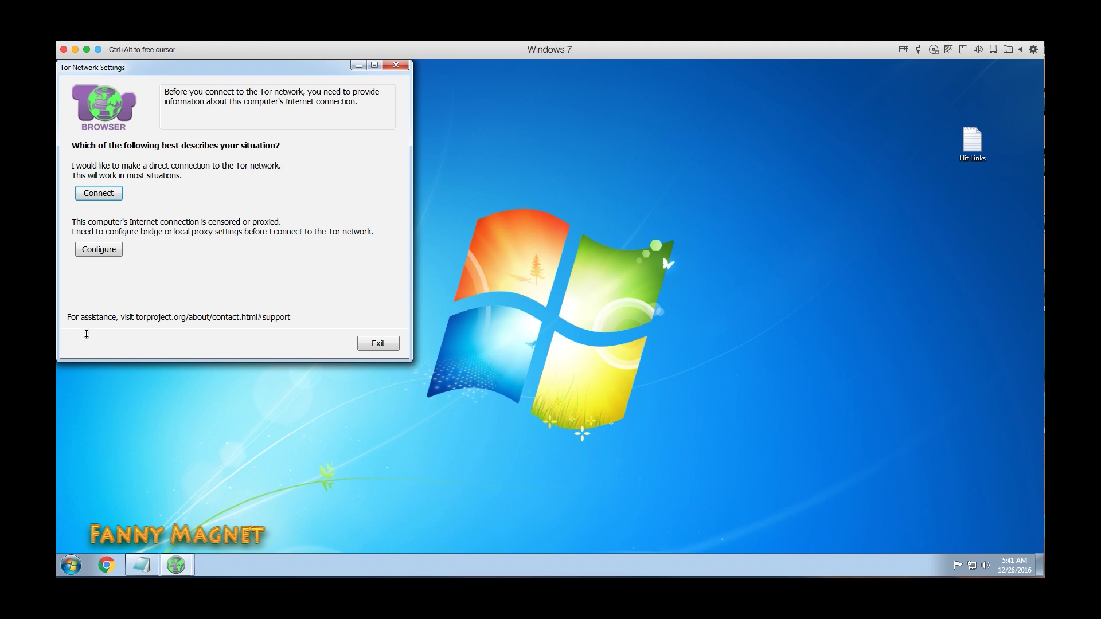
Step: Centre the Tor Network Settings window and connect directly to the Tor network
drag(237, 67, 625, 112)
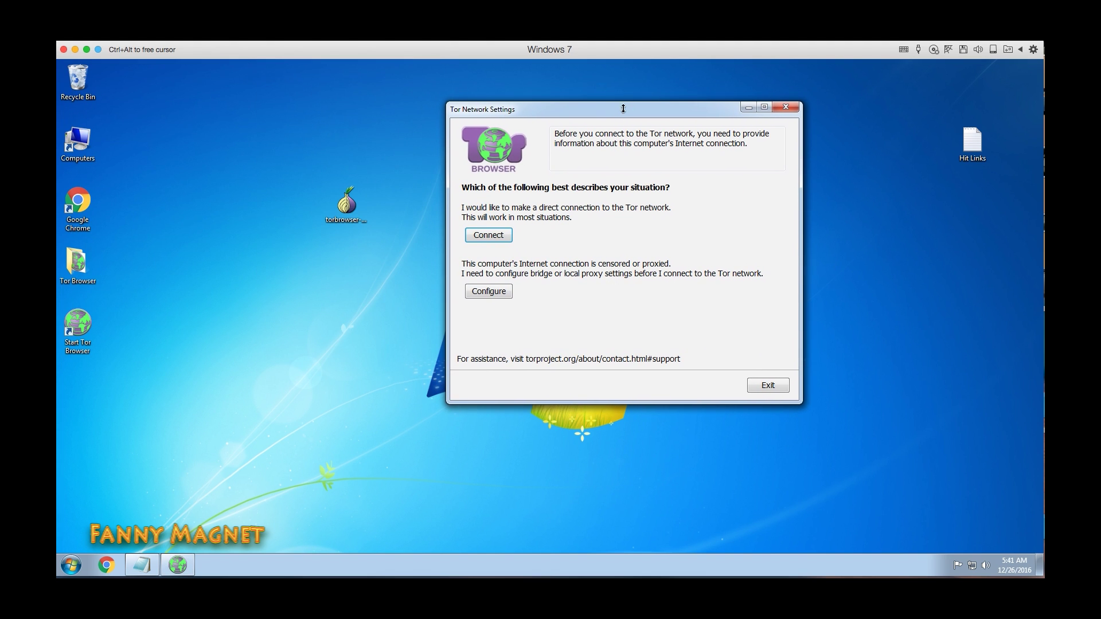
click(501, 232)
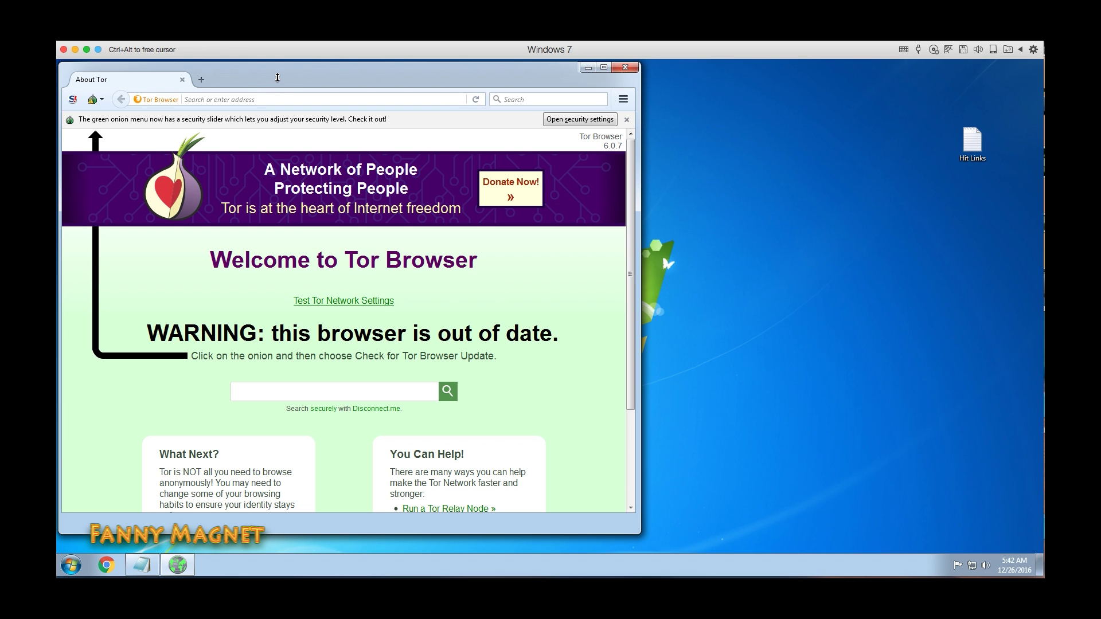
Step: Drag the Tor Browser window to the right side of the screen, clearing the desktop icons
drag(278, 78, 540, 88)
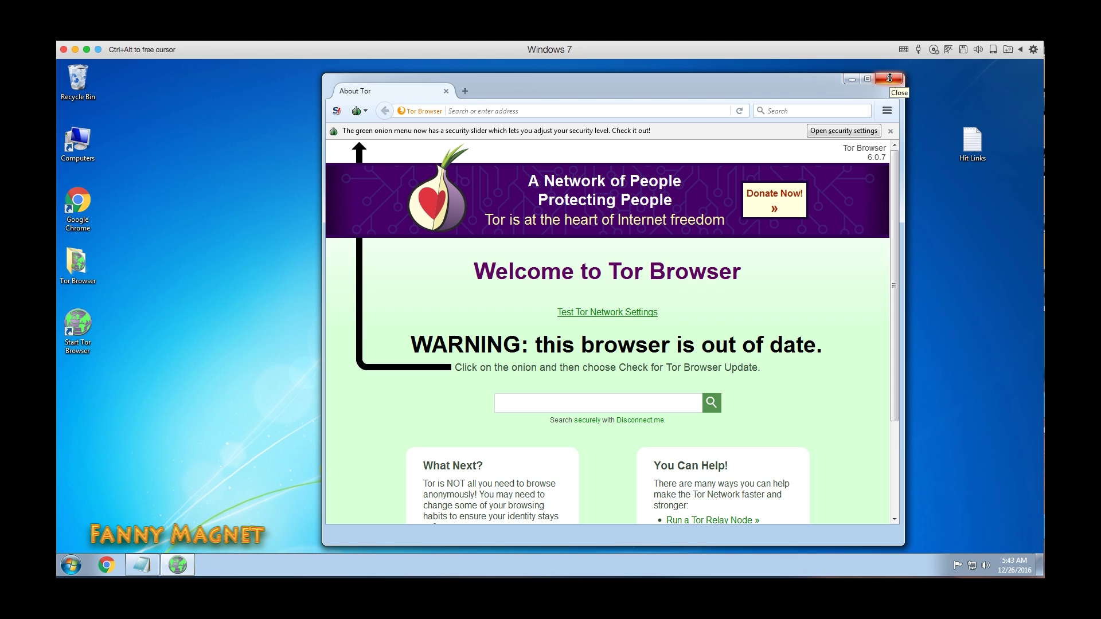
Step: Load google.com in the Tor Browser address bar
click(651, 113)
text(goo)
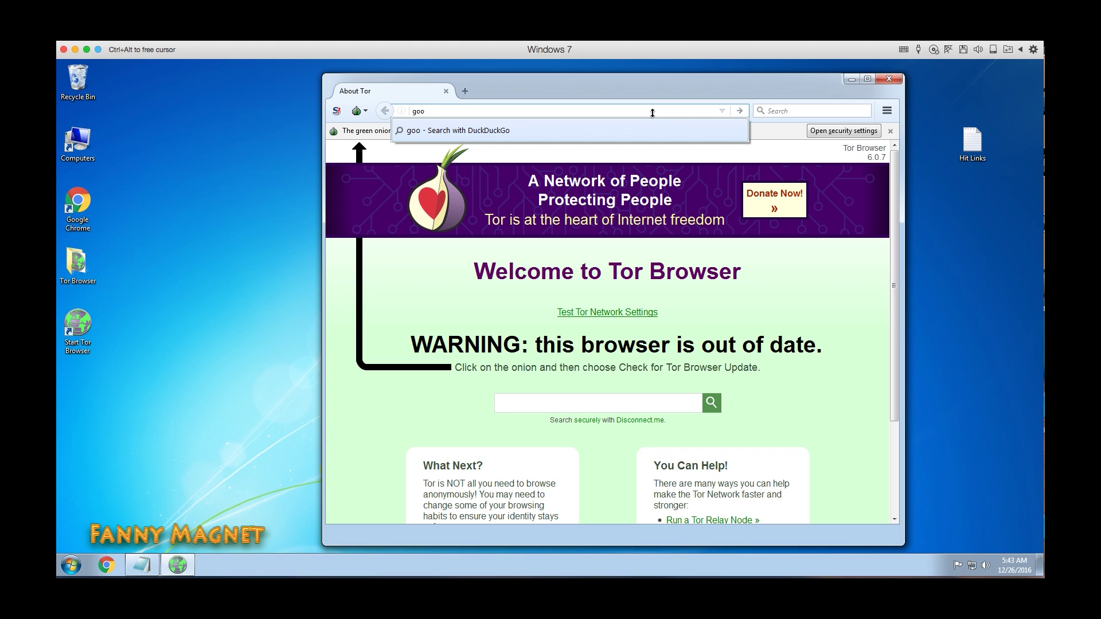
text(gle.com)
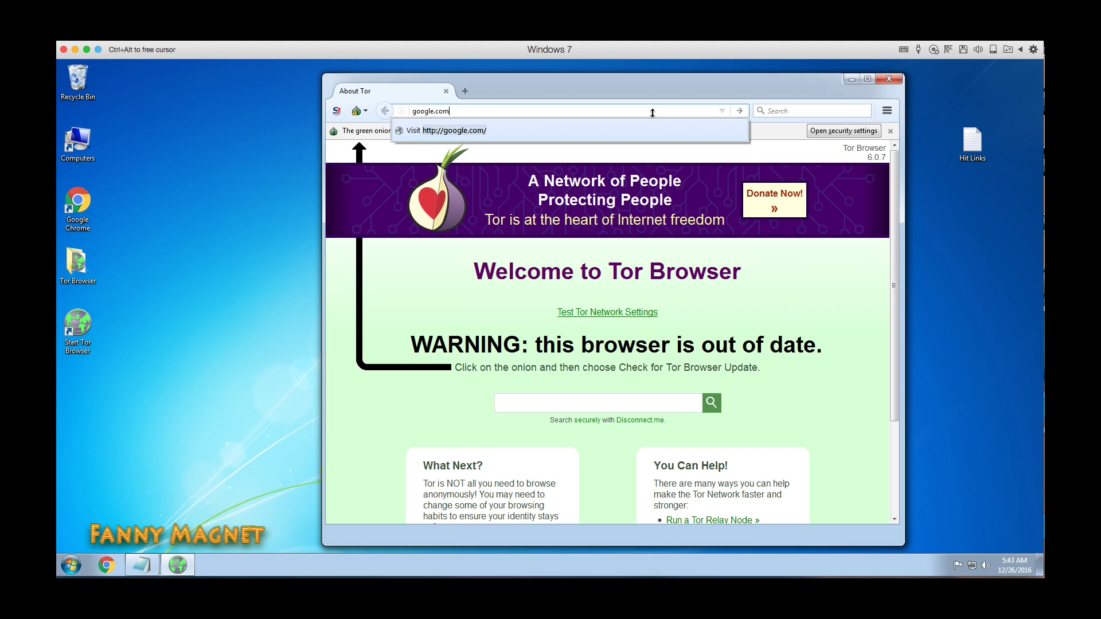
key(Return)
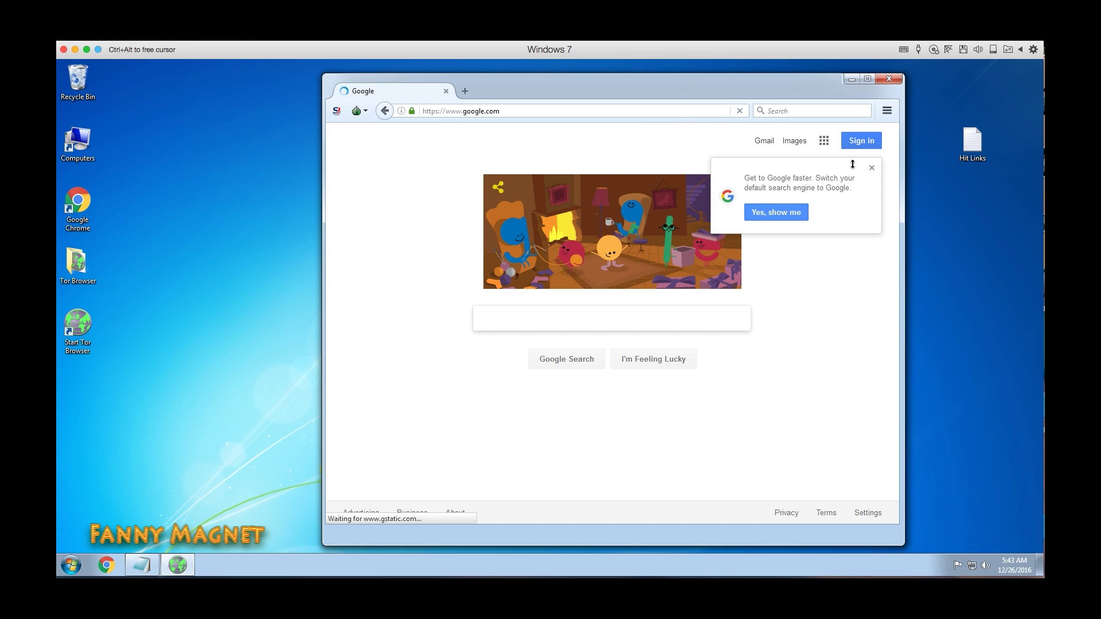
Step: Dismiss Google's search-engine suggestion and check the Germany–France–Romania Tor circuit for google.com
click(871, 168)
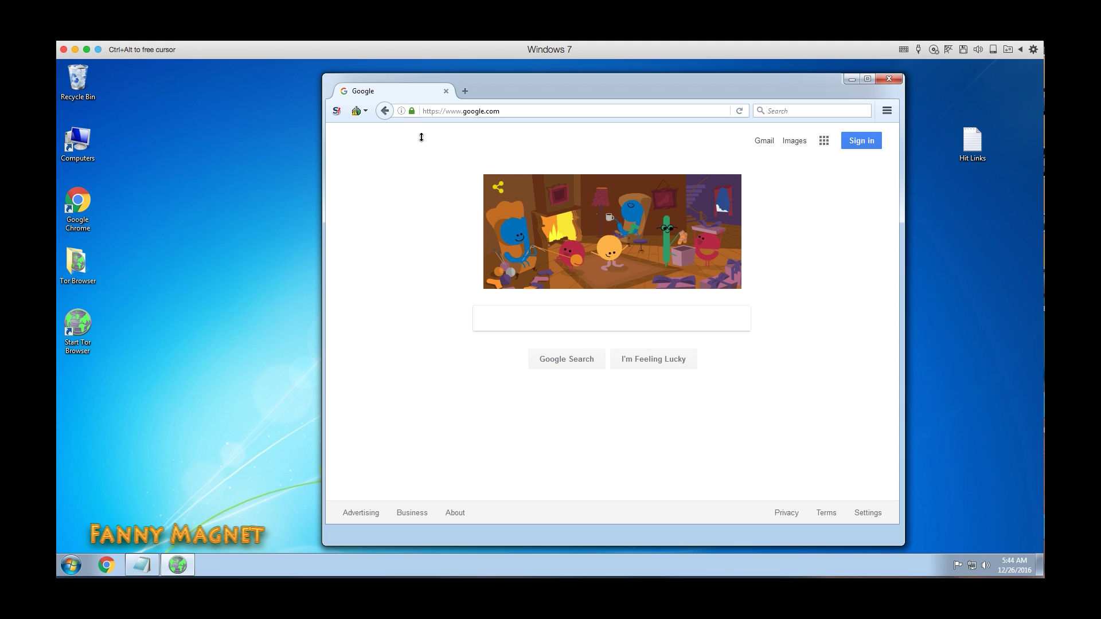
click(532, 110)
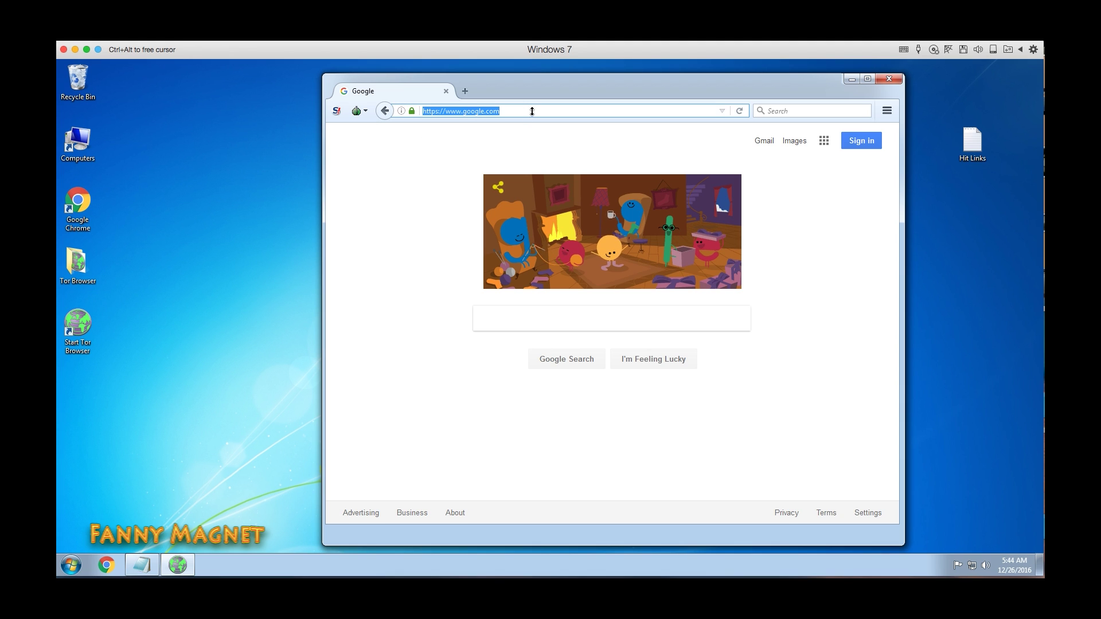
click(532, 110)
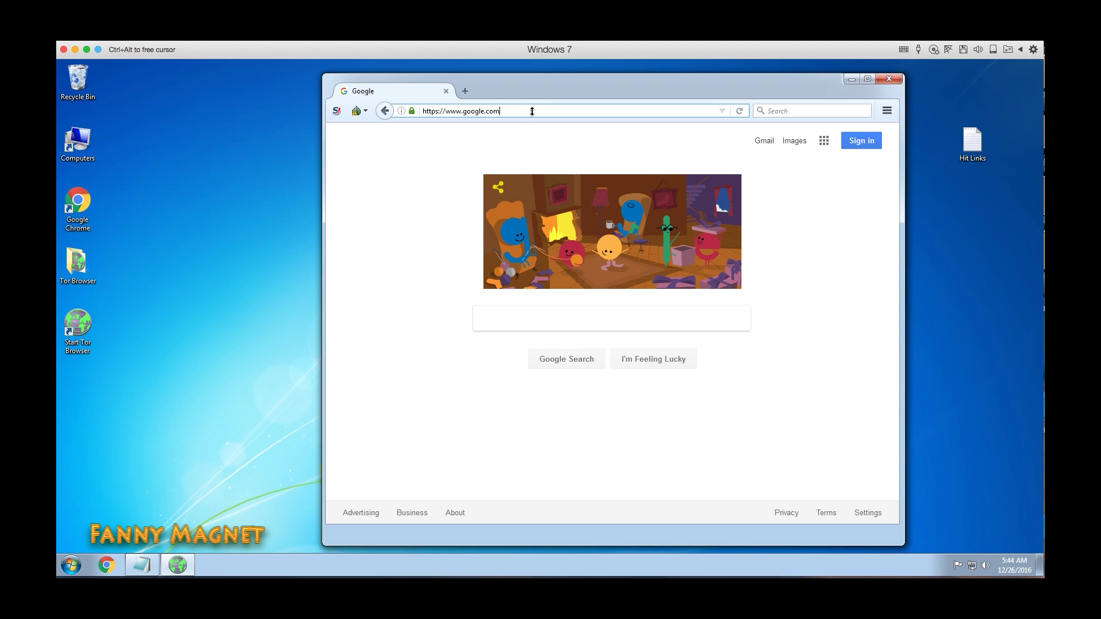
click(365, 112)
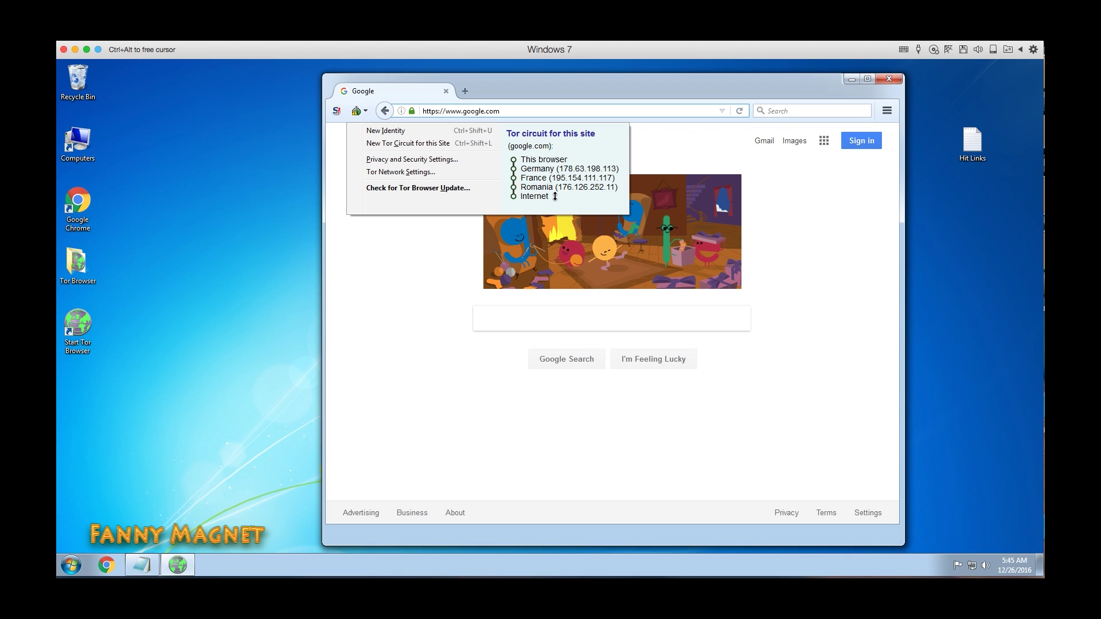
click(519, 304)
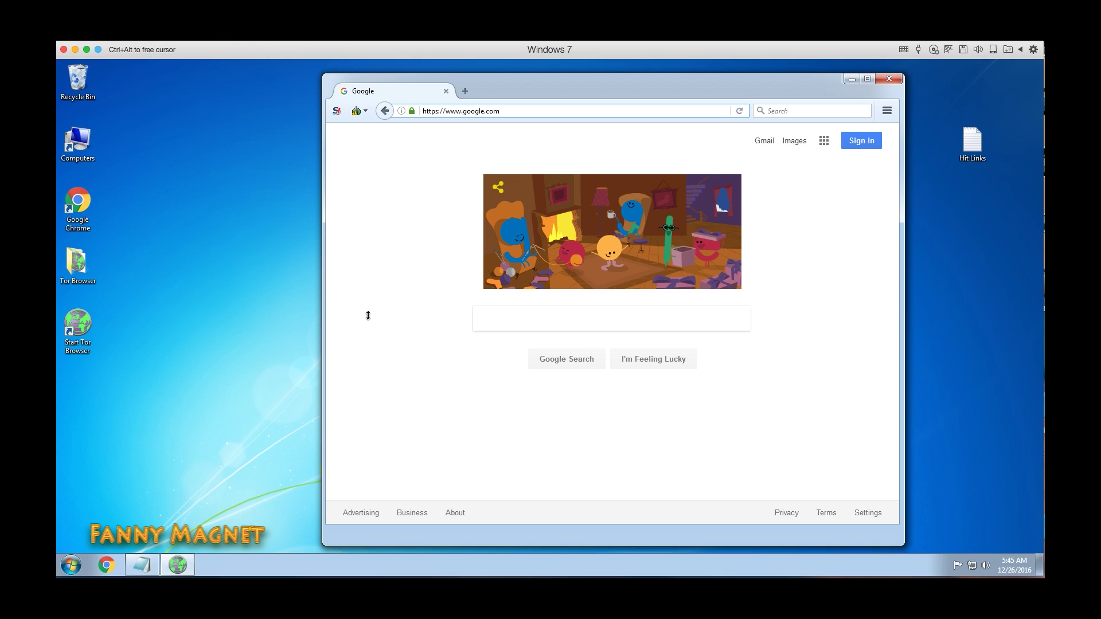
Step: Select the tools4hackers deep-web links URL in the Hit Links note to copy it
click(146, 564)
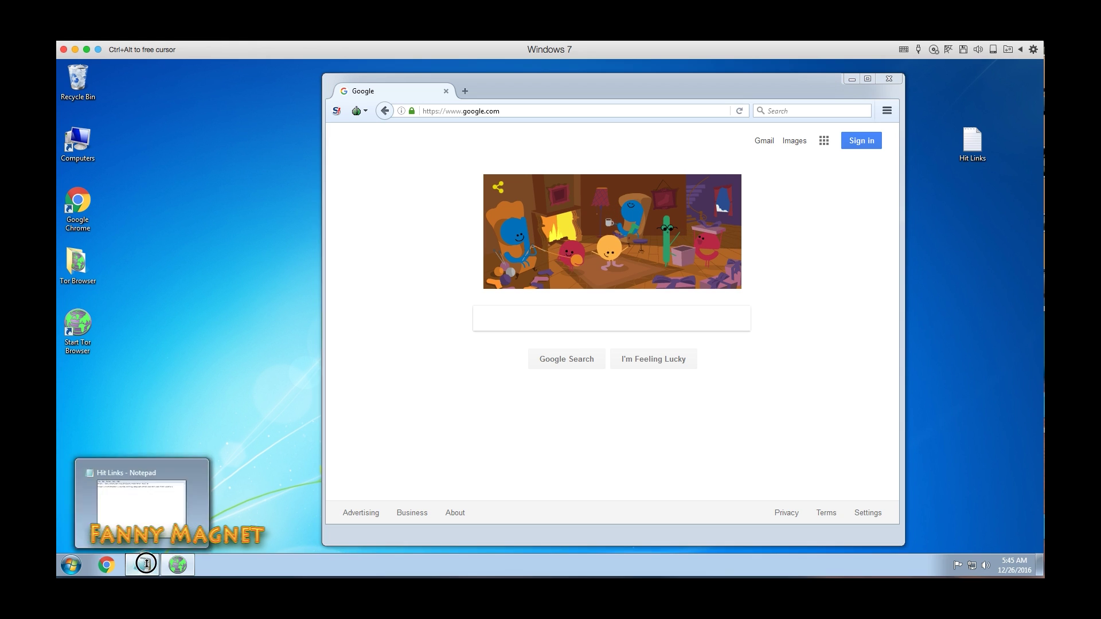
click(507, 180)
key(shift+Home)
key(ctrl+c)
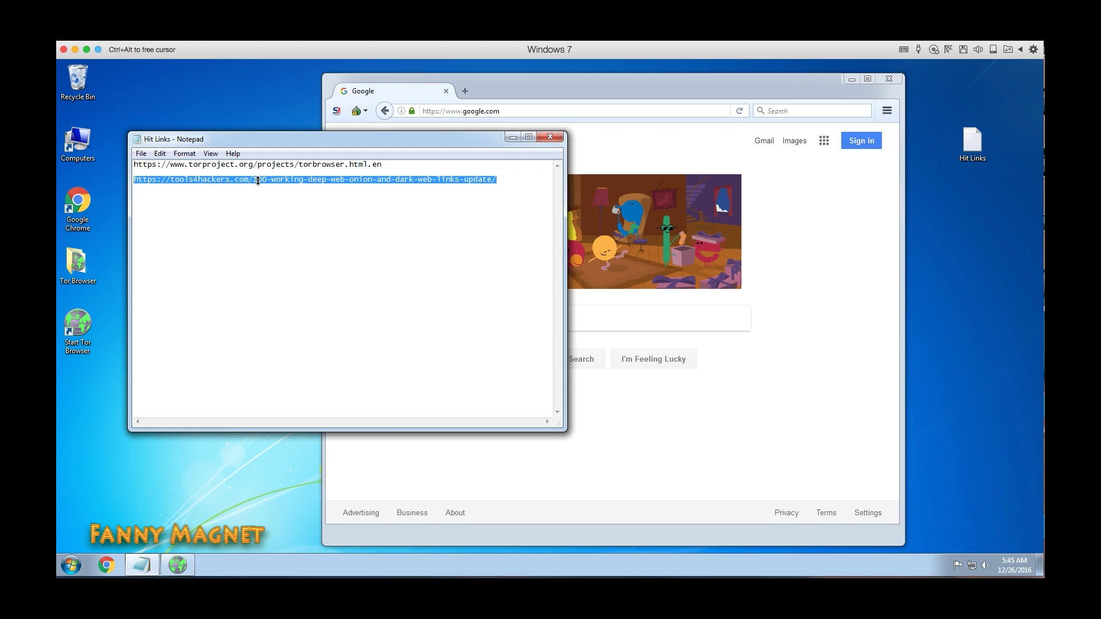
Step: Paste the tools4hackers link over google.com, decline the canvas request, and scroll the onion link list
click(497, 110)
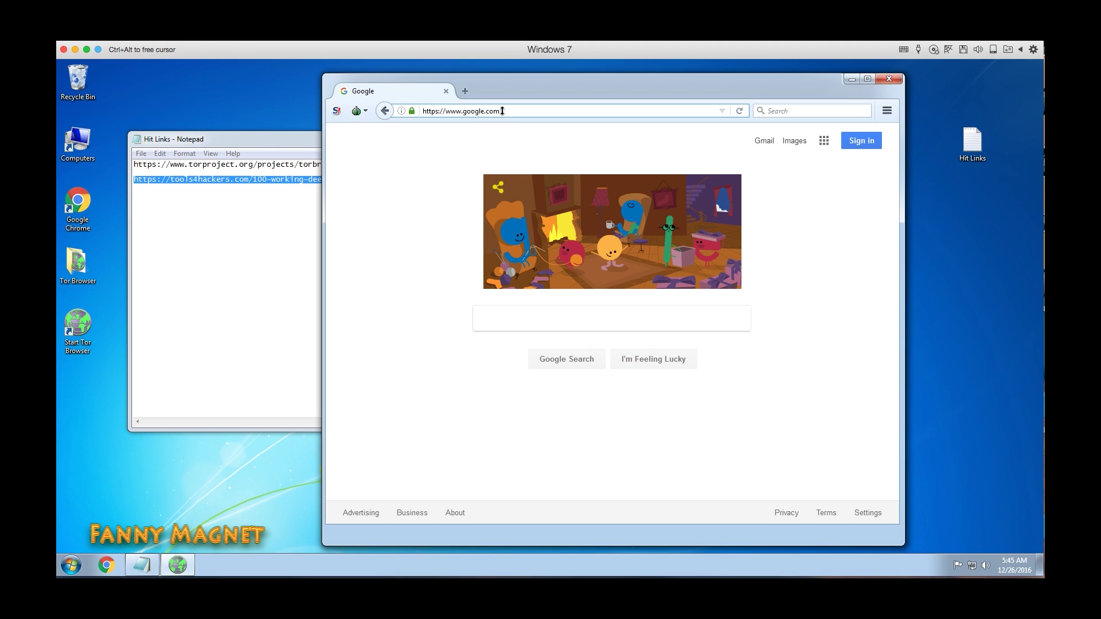
drag(501, 111, 339, 118)
key(ctrl+v)
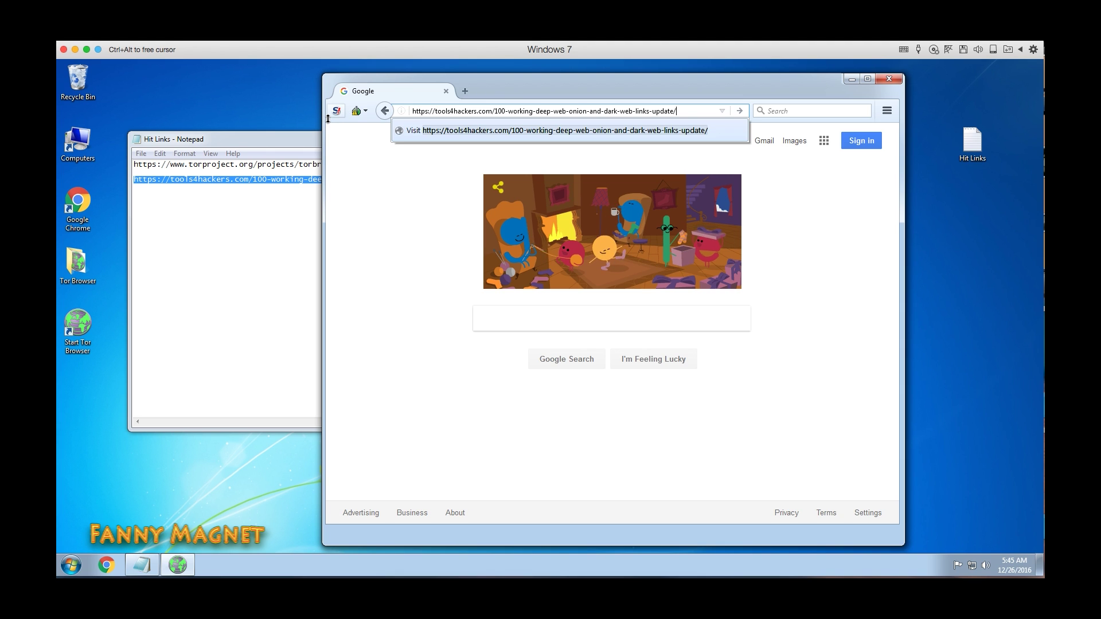
key(Return)
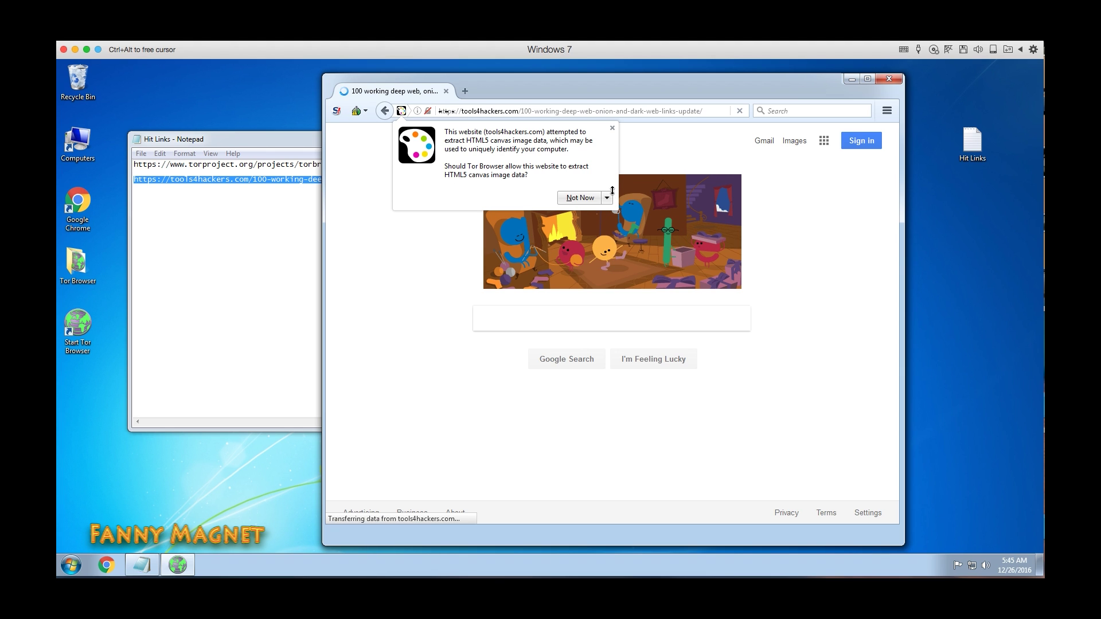
click(581, 198)
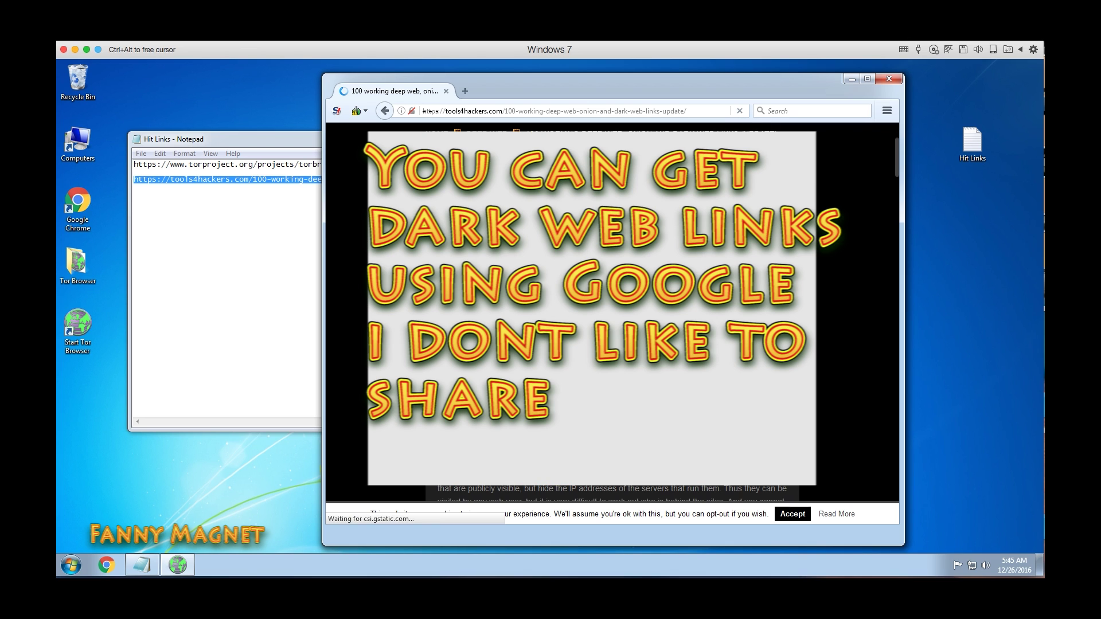
scroll(612, 313, down, 5)
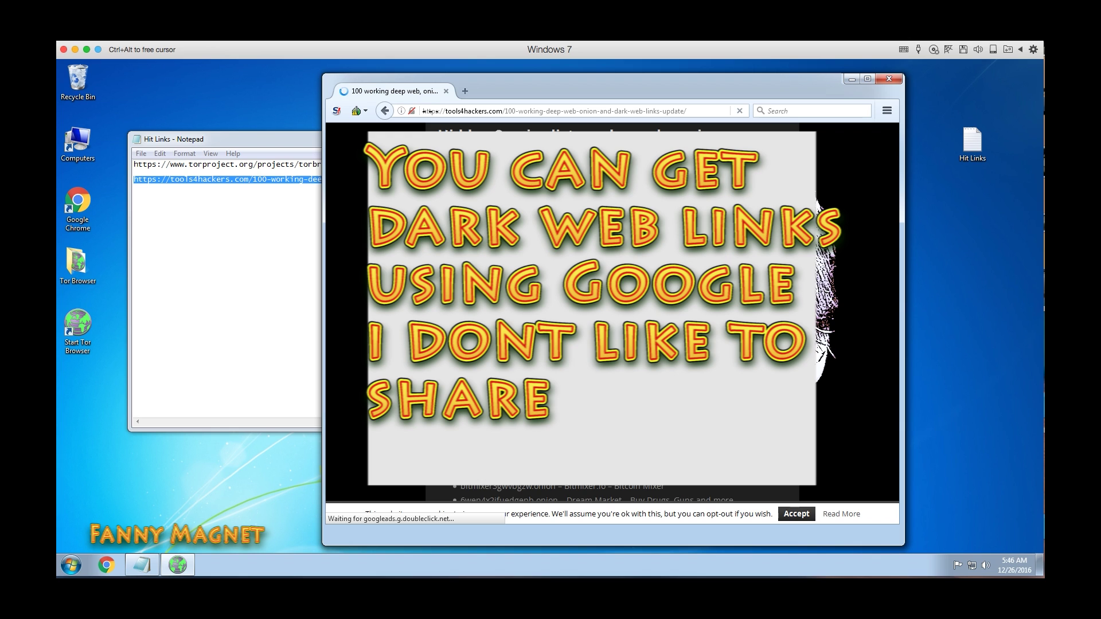
scroll(612, 312, down, 5)
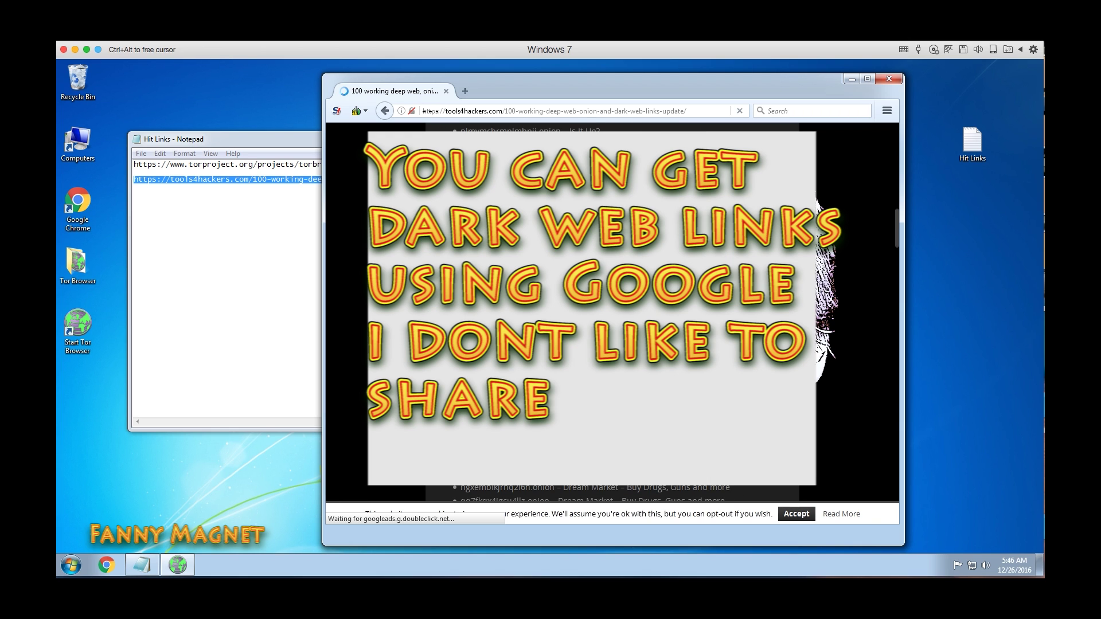
scroll(611, 312, down, 5)
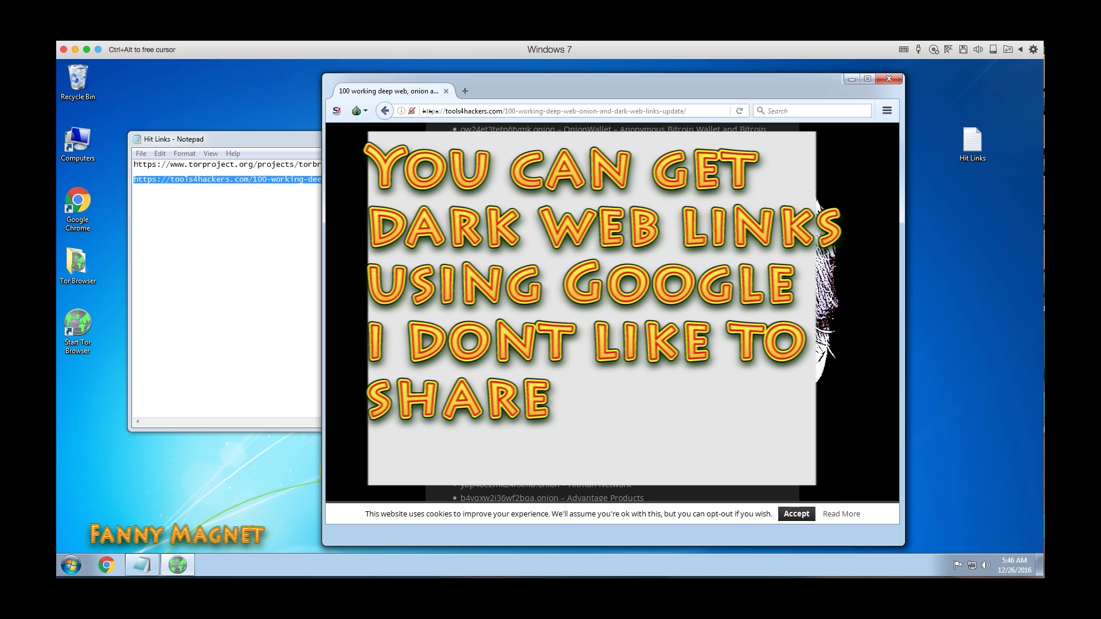
Step: Open a new tab and load the en35tuzqmn4lofbk.onion shop site
click(465, 90)
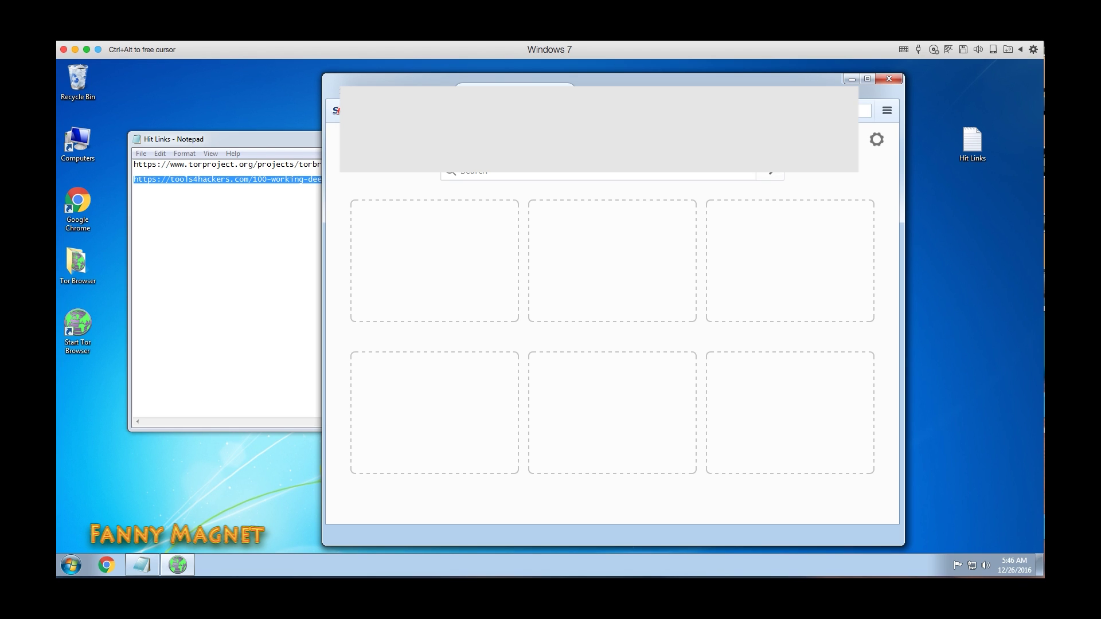
key(Return)
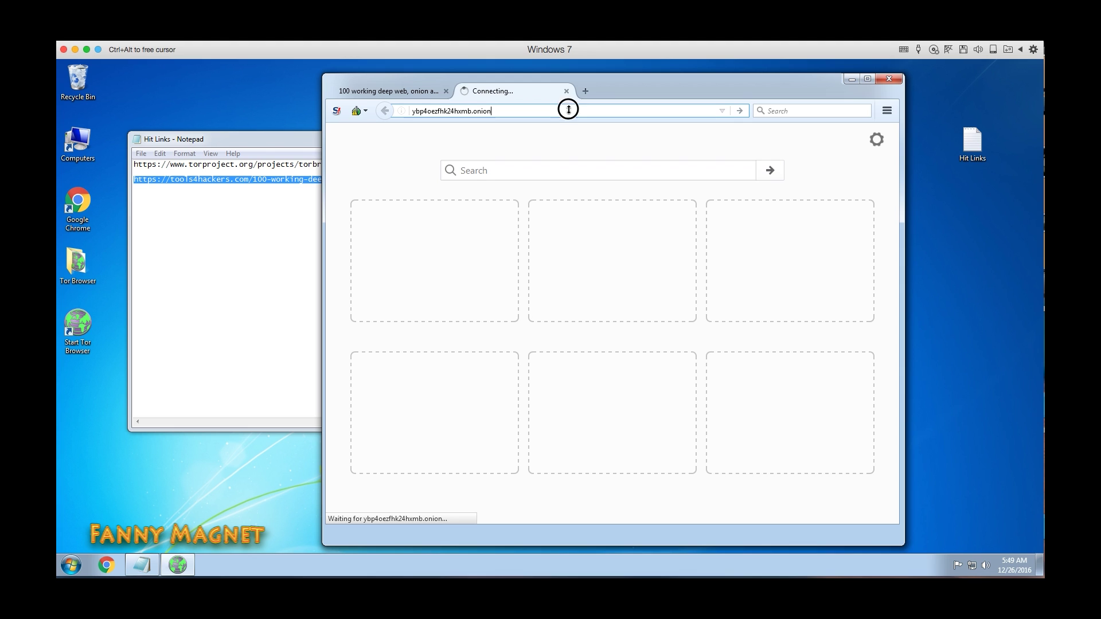
Step: Load yahoo.com in the second tab and view its Germany–United Kingdom–Germany circuit
click(569, 110)
text(yahoo)
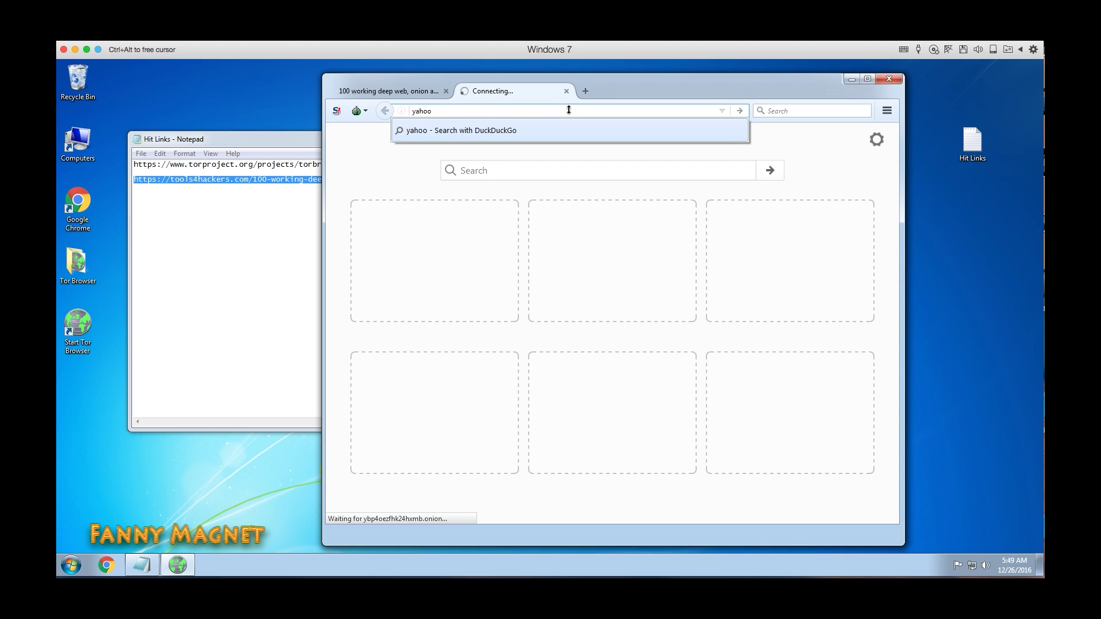
text(.com)
key(Return)
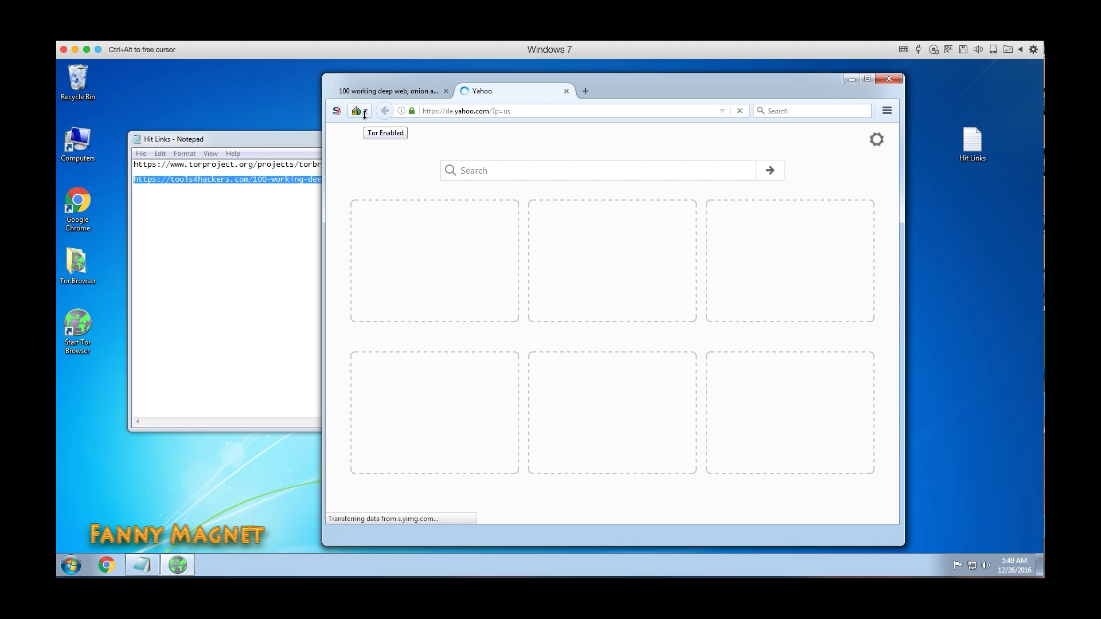
click(366, 113)
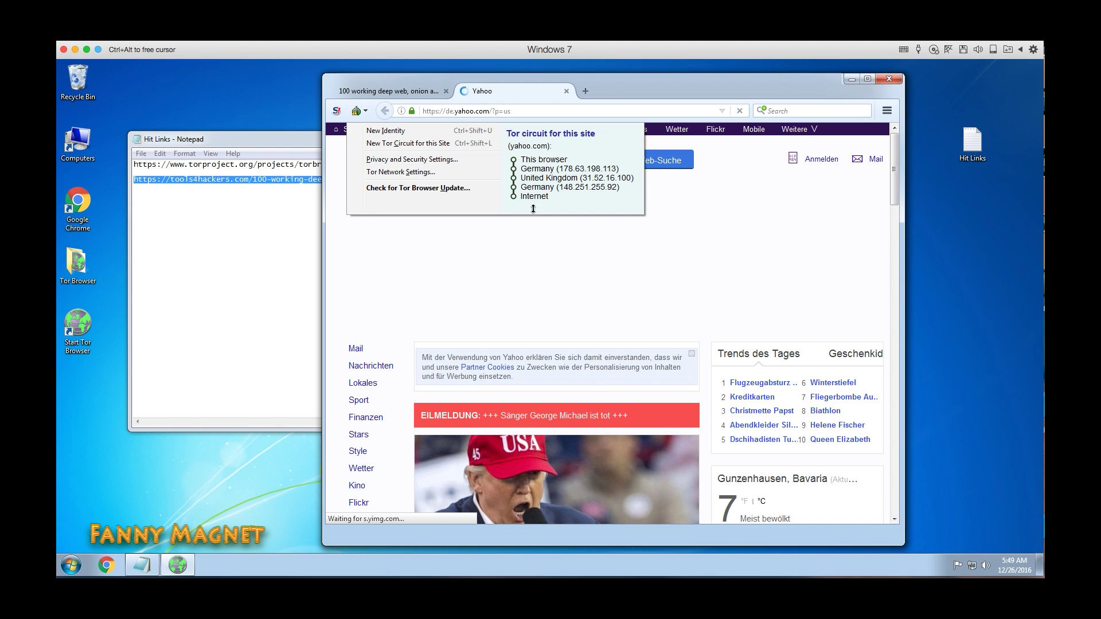
Step: Dismiss the Tor circuit details and scroll through de.yahoo.com's German news headlines and weather
click(811, 192)
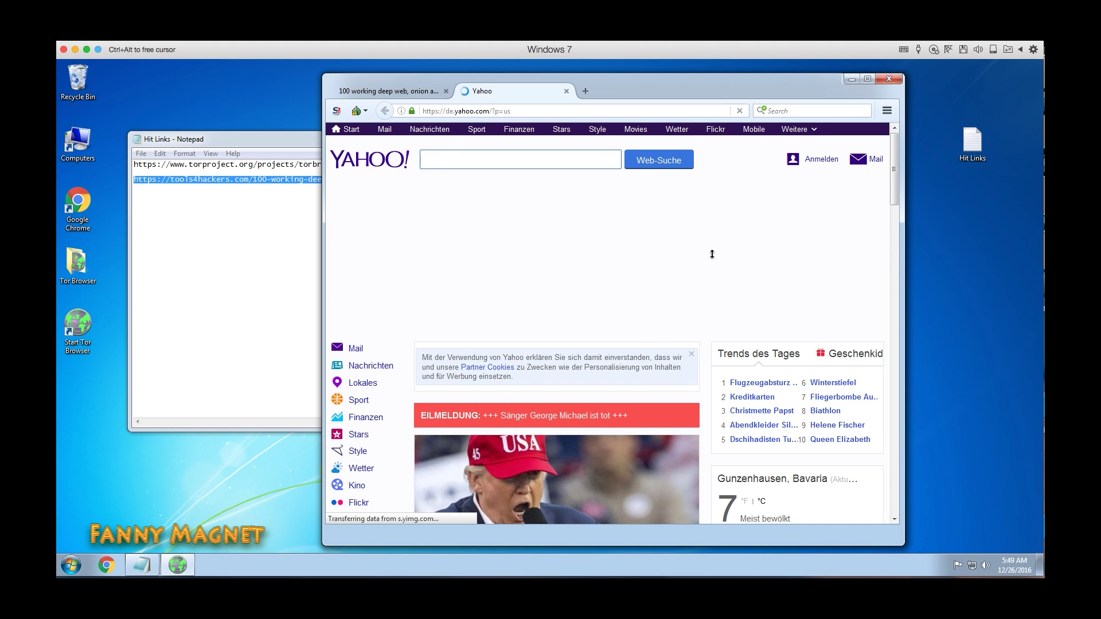
scroll(712, 327, down, 1)
scroll(712, 327, down, 5)
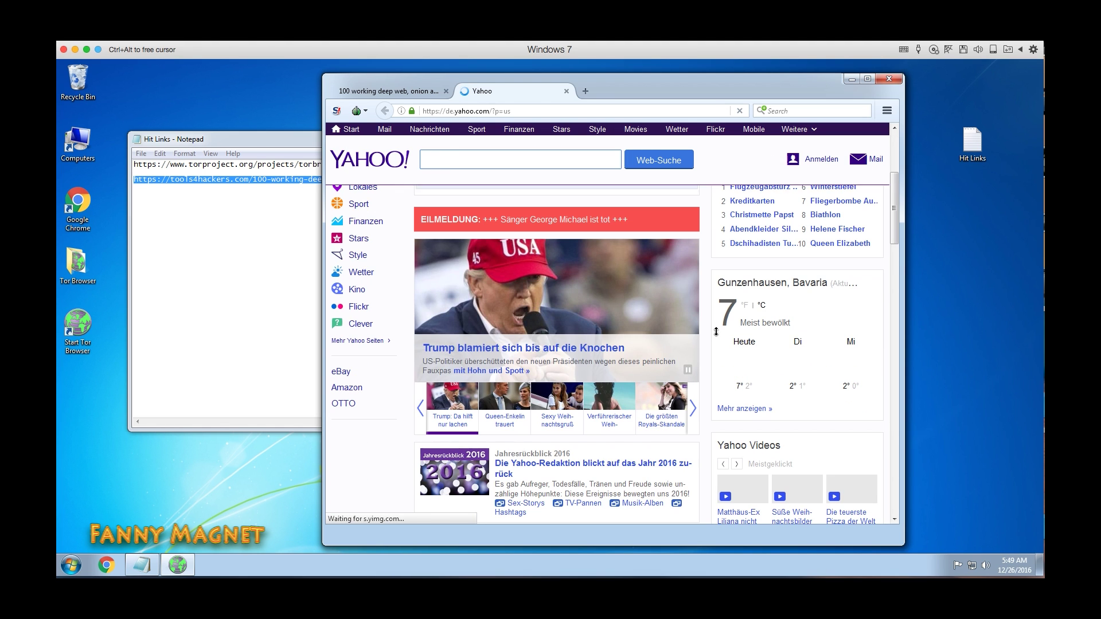